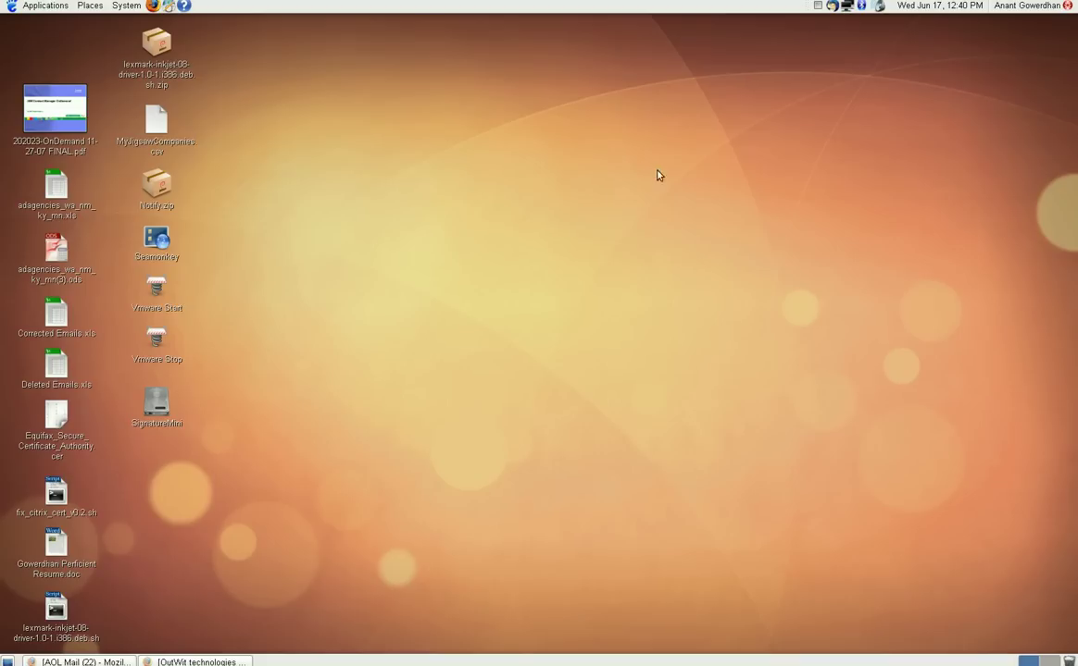
Step: Restore the AOL Mail contacts window and open the toolbar's Print dropdown
{"action": "left_click", "coordinate": [81, 662]}
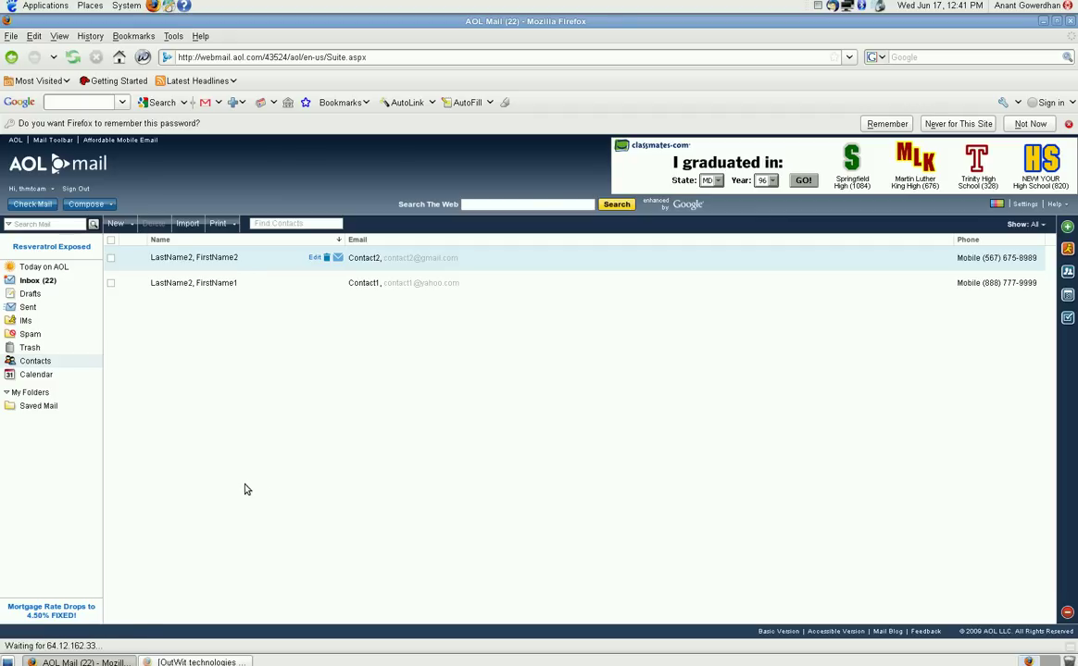
{"action": "left_click", "coordinate": [227, 226]}
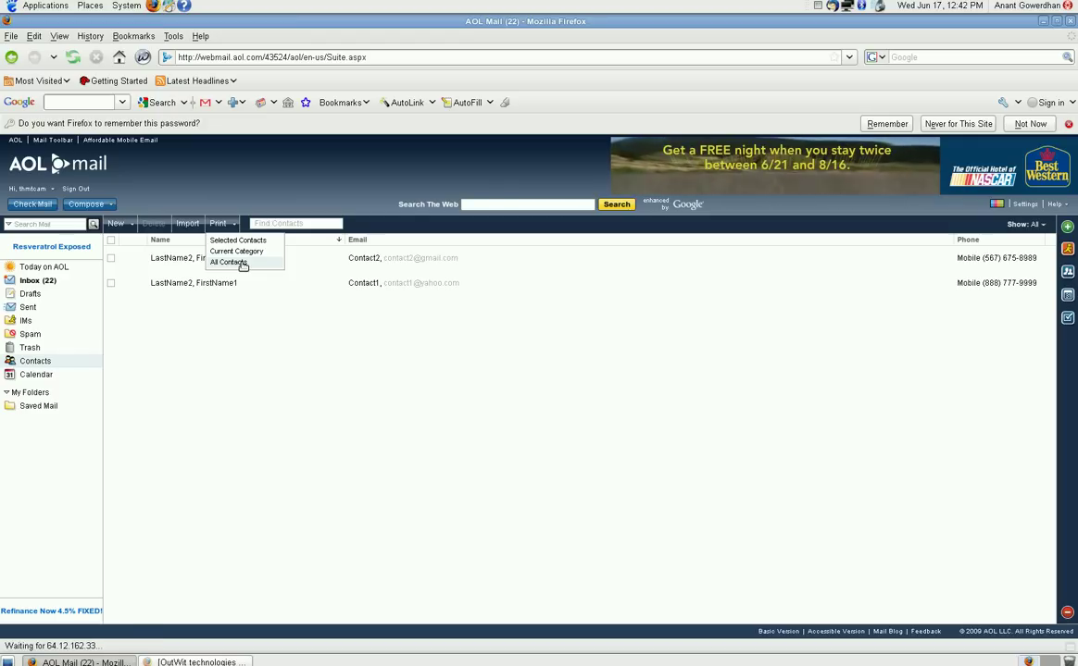
Step: Open the printable Address Book of all contacts, reposition its popup, then switch to the OutWit technologies window
{"action": "left_click", "coordinate": [239, 263]}
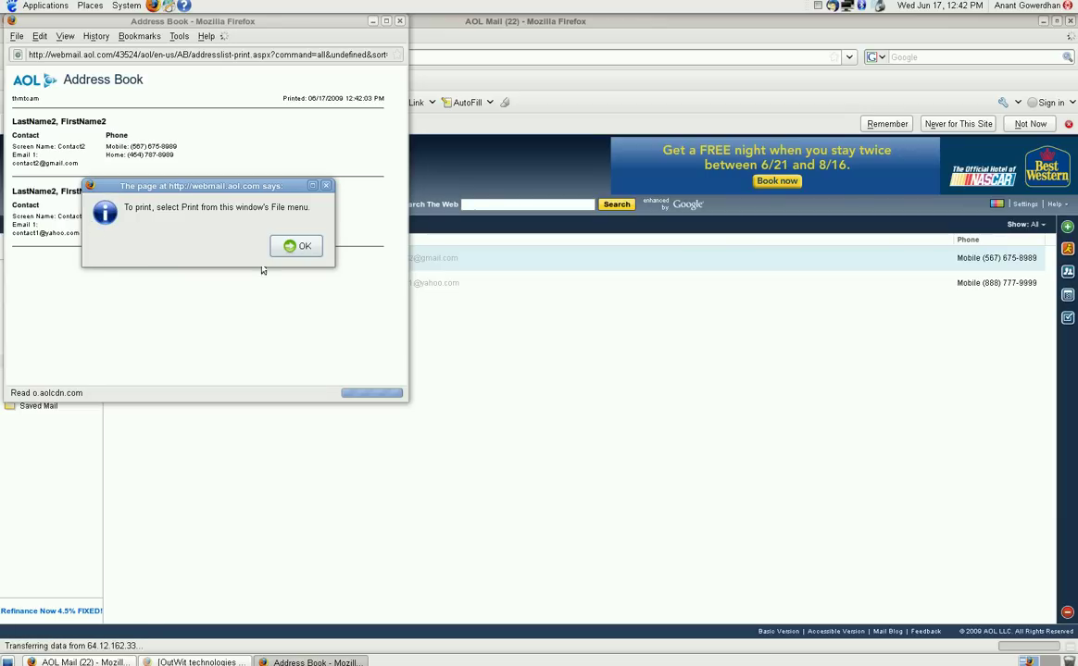
{"action": "left_click", "coordinate": [290, 245]}
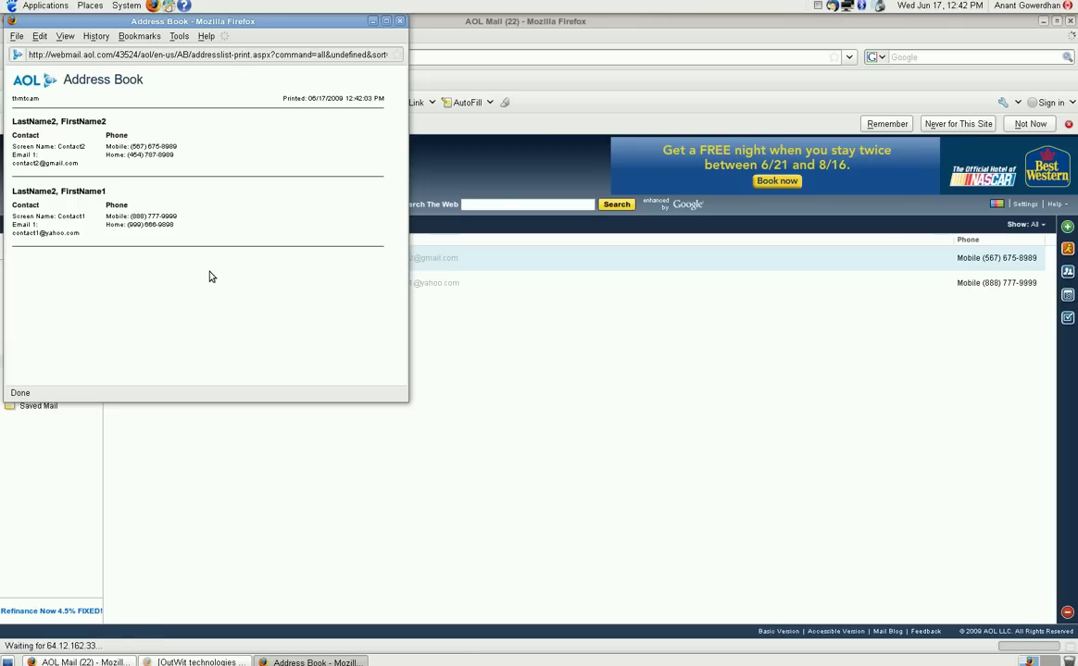
{"action": "left_click_drag", "start_coordinate": [137, 21], "coordinate": [178, 57]}
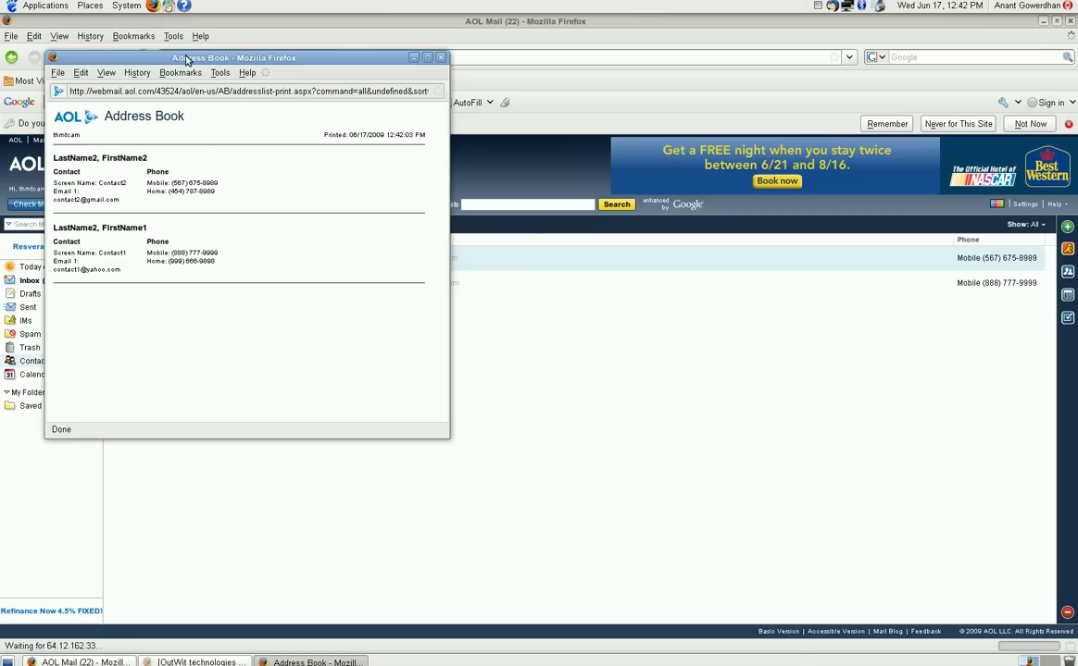
{"action": "left_click_drag", "start_coordinate": [182, 58], "coordinate": [157, 83]}
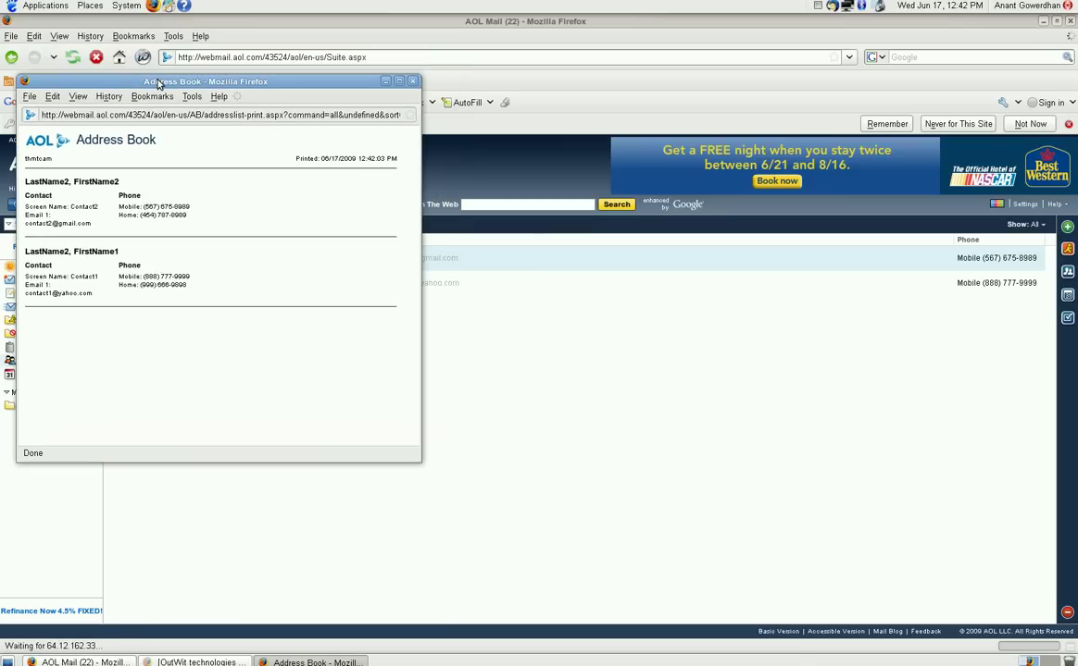
{"action": "left_click", "coordinate": [196, 663]}
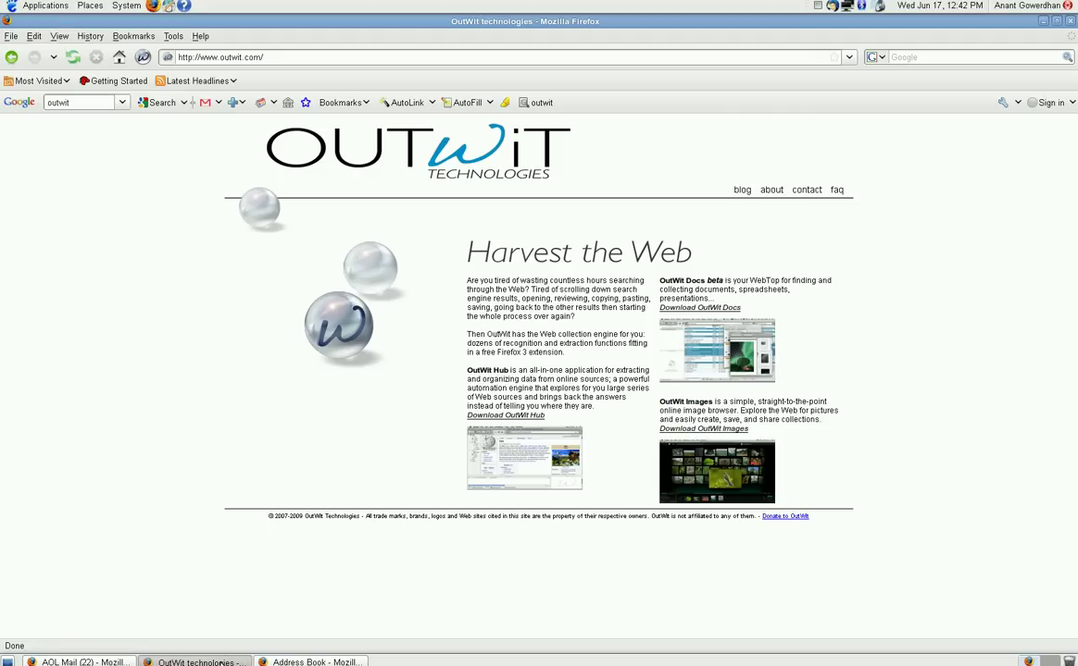
Step: Minimise the OutWit technologies window and launch OutWit Hub from the AOL Mail page
{"action": "left_click", "coordinate": [221, 662]}
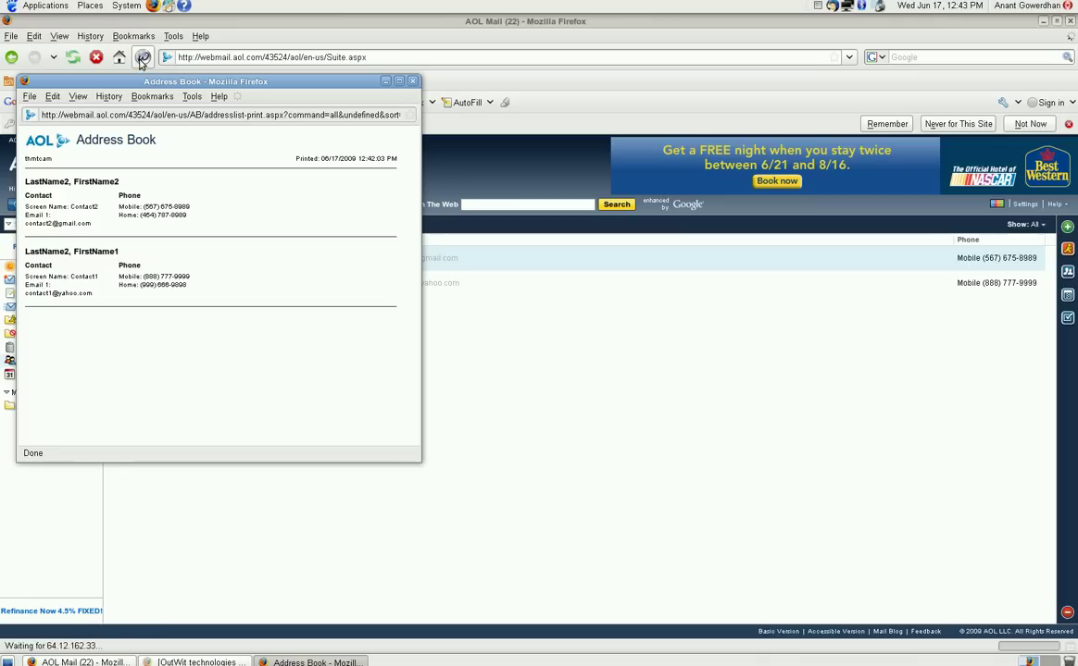
{"action": "left_click", "coordinate": [141, 61]}
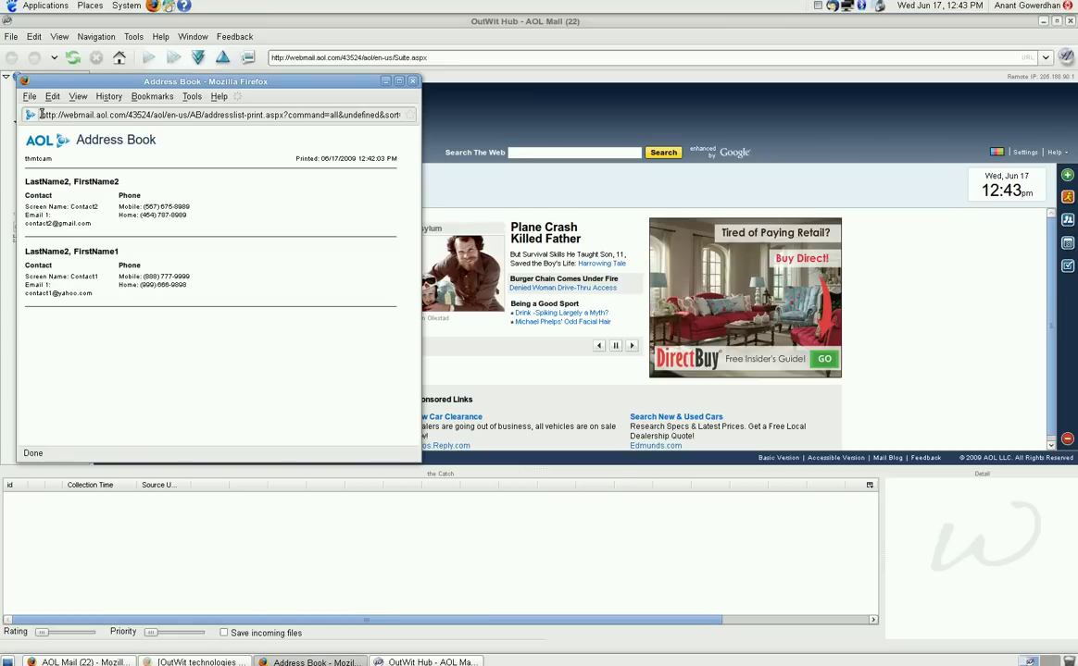
Step: Load the Address Book print page's URL in OutWit Hub and dismiss the print alert
{"action": "left_click_drag", "start_coordinate": [42, 114], "coordinate": [432, 121]}
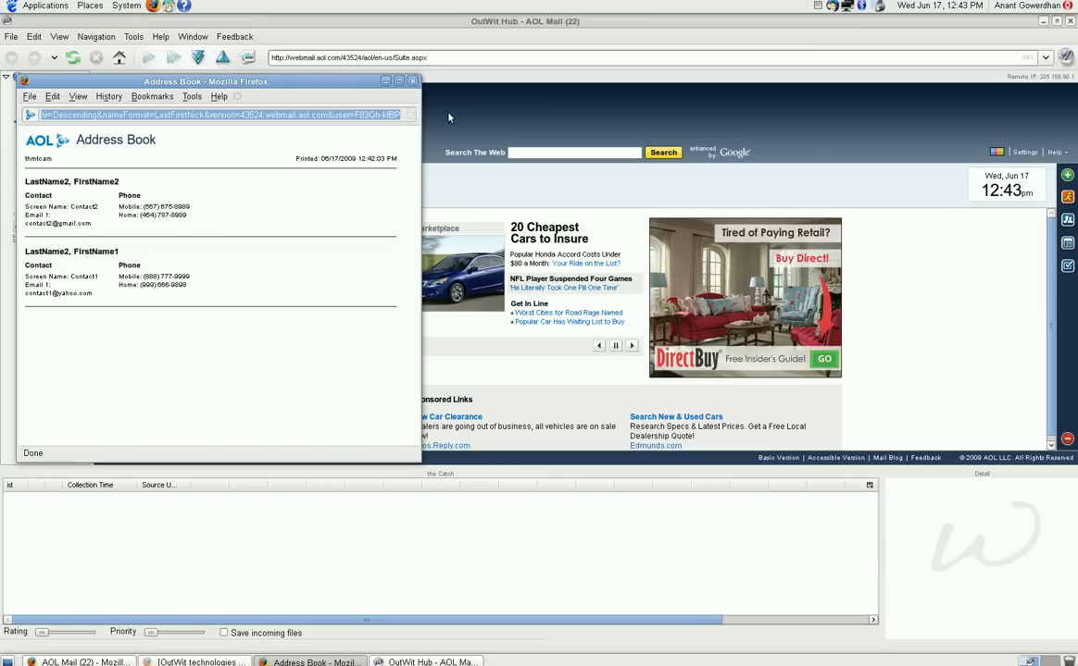
{"action": "left_click", "coordinate": [385, 83]}
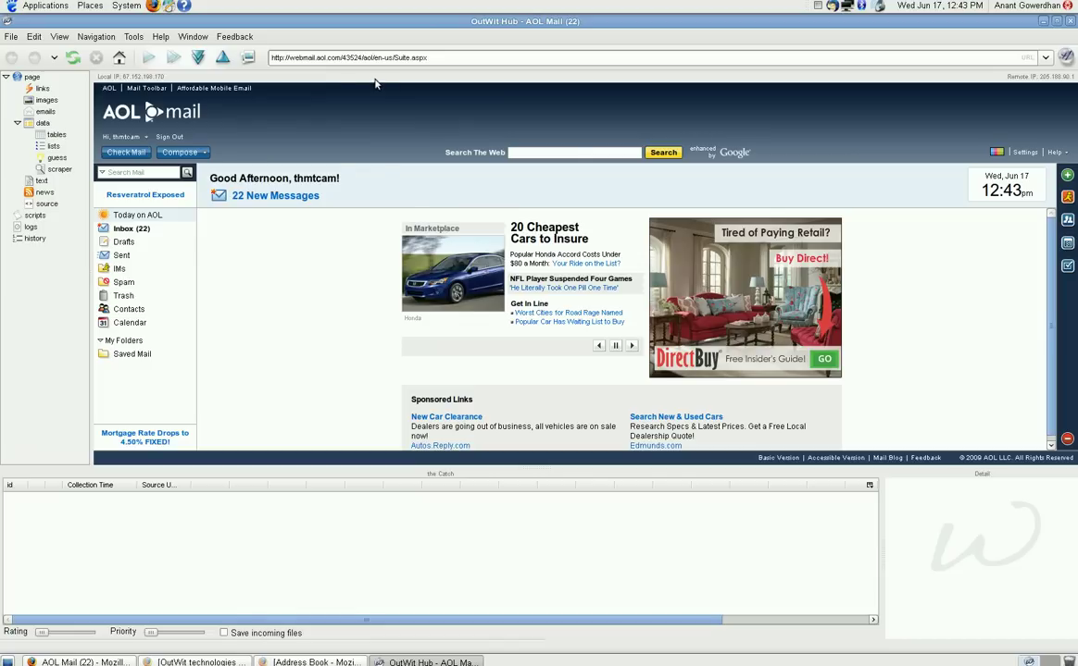
{"action": "left_click", "coordinate": [408, 55]}
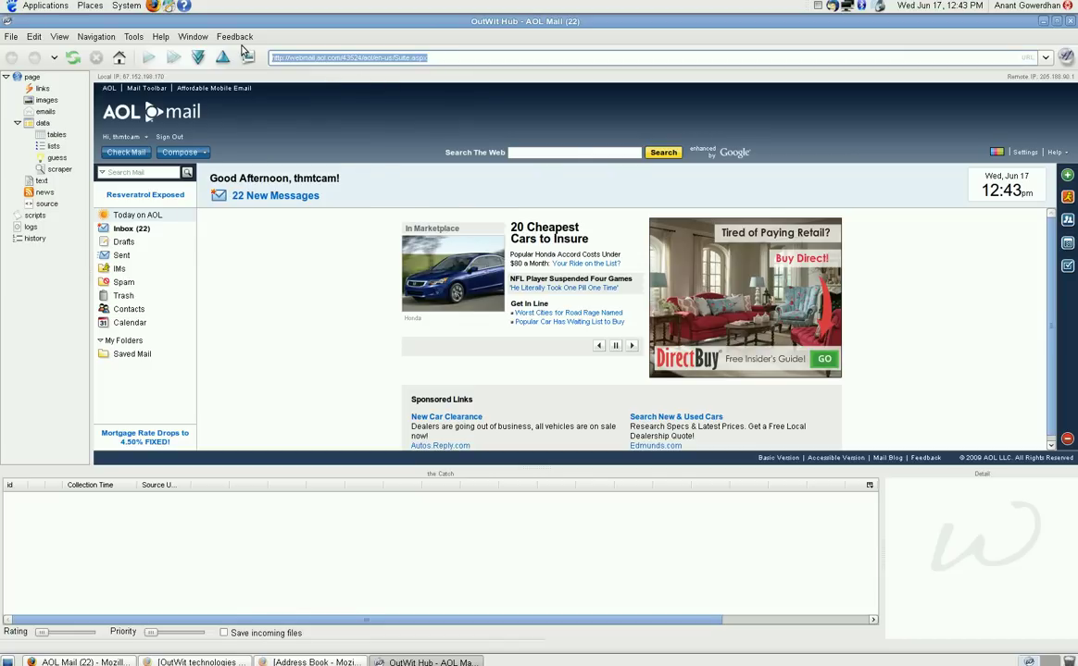
{"action": "type", "text": "http://webmail.aol.com/43524/aol/en-us/AB/addresslist-print.aspx?command=all&undefined&sort=LastFirstNick&sortDir=Descending&nameFormat=LastFirstNick&version=43524:webmail.aol.com&user=F83Qh-ktBP"}
{"action": "key", "text": "Return"}
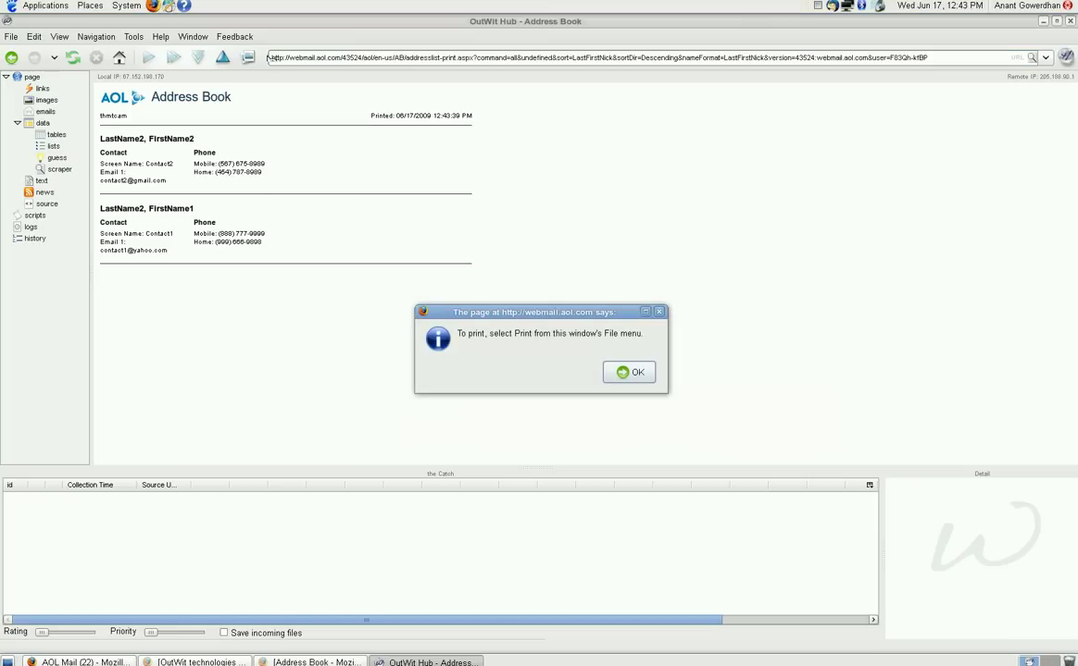
{"action": "left_click", "coordinate": [615, 374]}
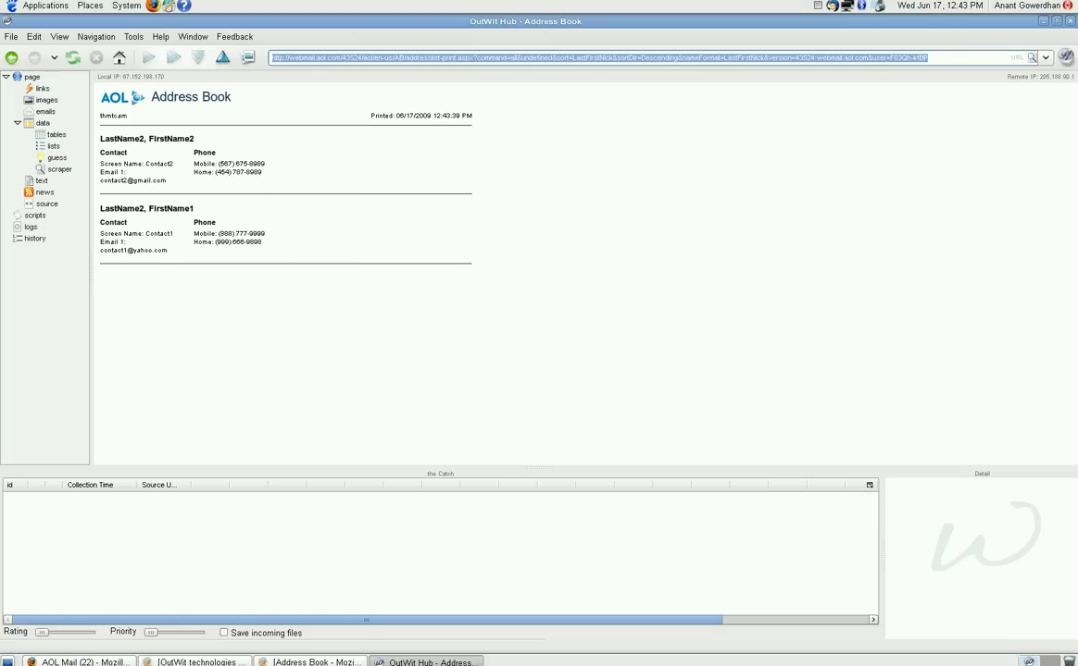
Step: Show the page's HTML source beside the AOL import scraper
{"action": "left_click", "coordinate": [282, 663]}
{"action": "left_click", "coordinate": [282, 663]}
{"action": "left_click", "coordinate": [45, 205]}
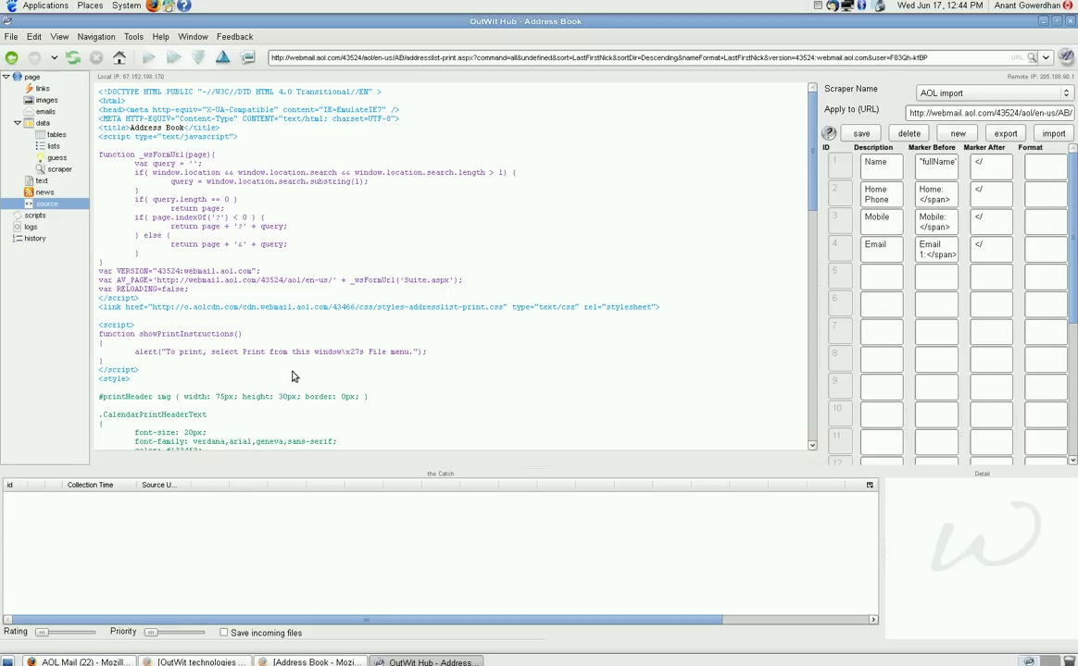
Step: Select the Name row's 'fullName' Marker Before text in the scraper table
{"action": "scroll", "coordinate": [290, 375], "scroll_direction": "down", "scroll_amount": 10}
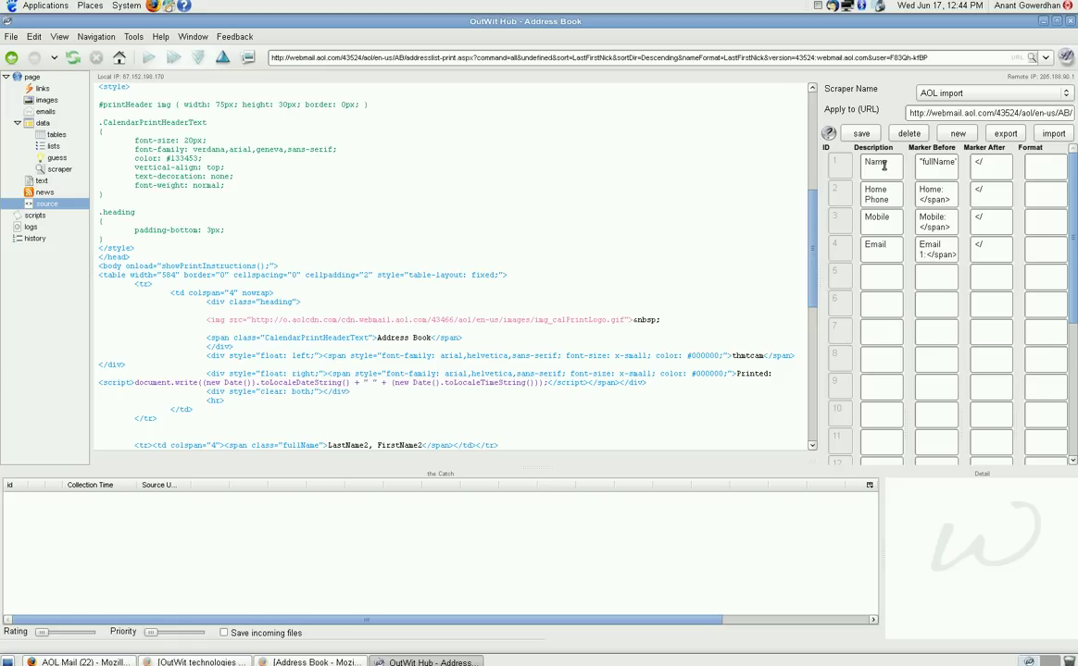
{"action": "left_click_drag", "start_coordinate": [921, 162], "coordinate": [982, 166]}
{"action": "key", "text": "ctrl+c"}
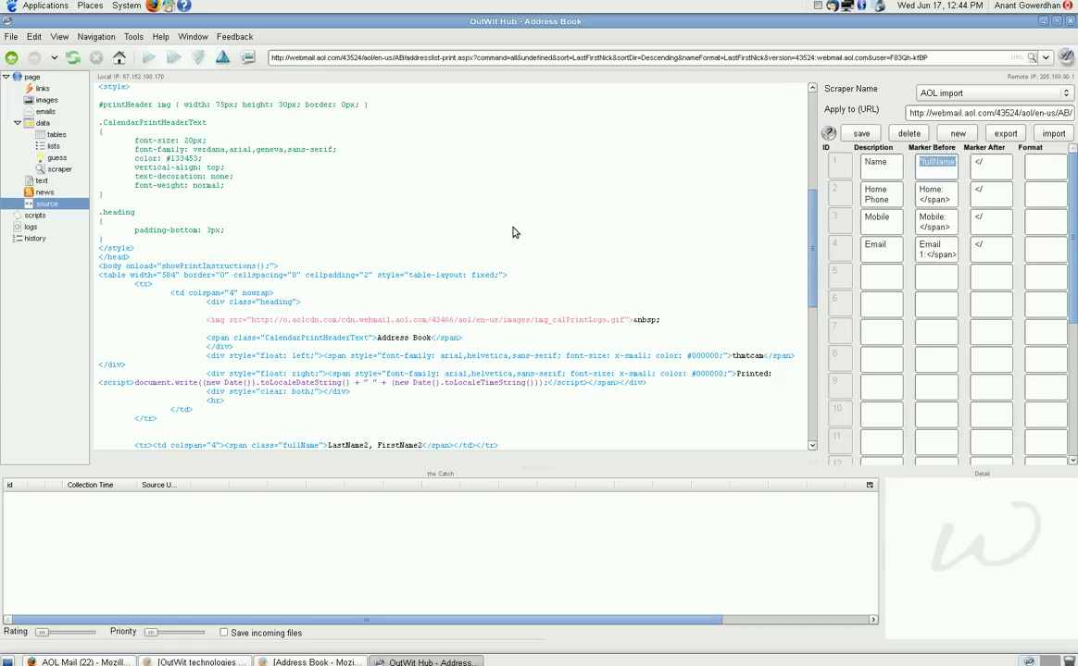
Step: Find the 'fullName' marker in the page source and locate the contact name LastName2, FirstName2
{"action": "left_click", "coordinate": [266, 240]}
{"action": "key", "text": "ctrl+f"}
{"action": "key", "text": "ctrl+v"}
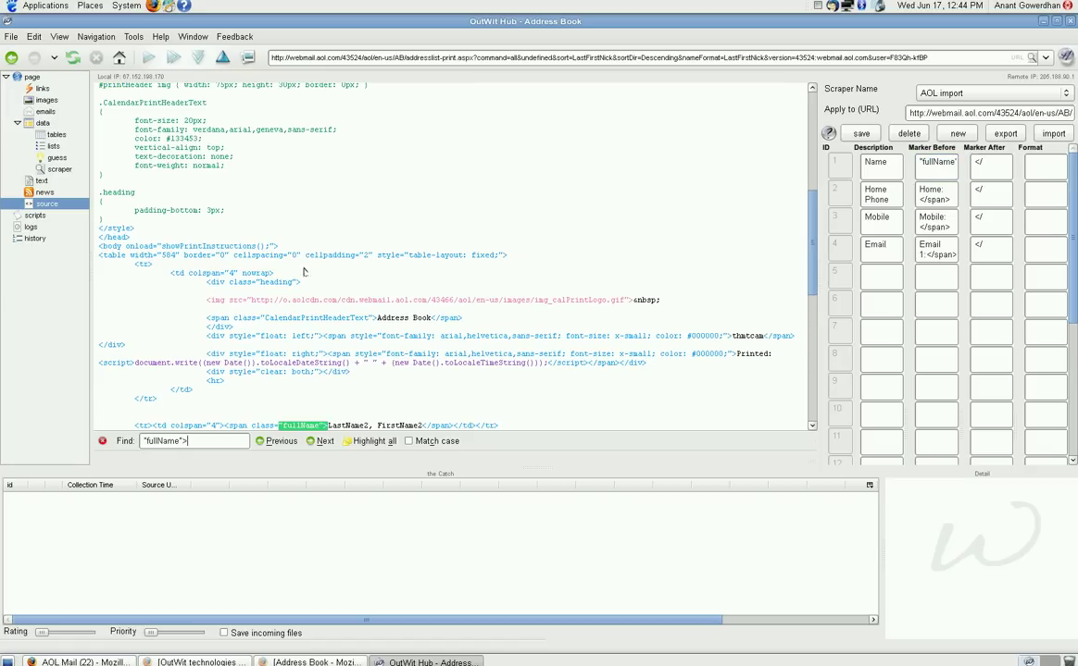
{"action": "key", "text": "Return"}
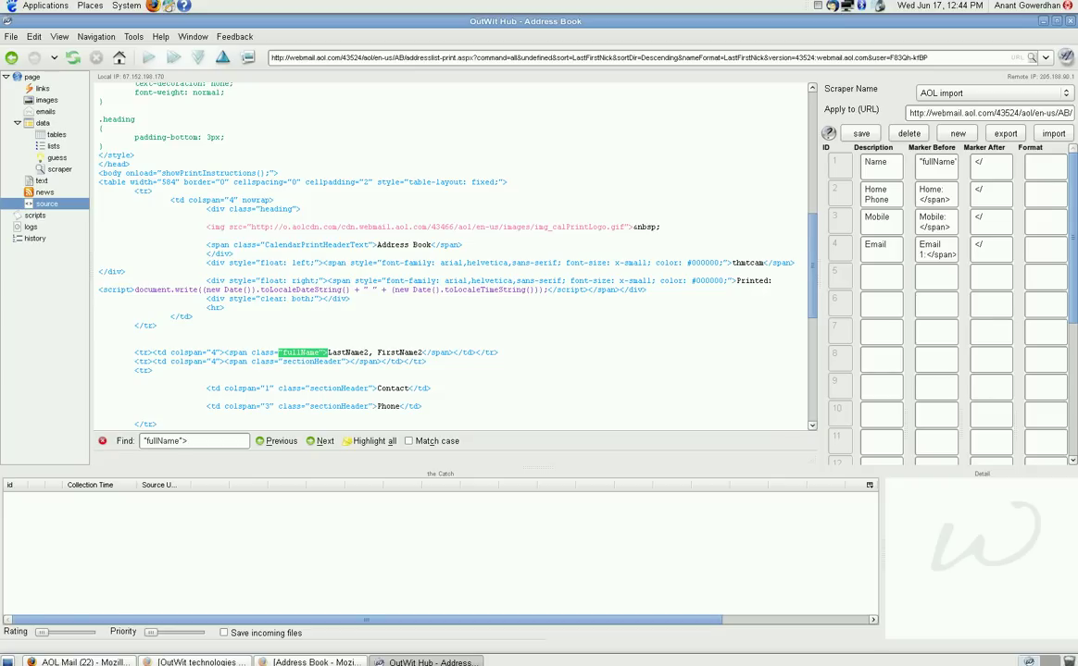
{"action": "left_click", "coordinate": [980, 162]}
{"action": "left_click_drag", "start_coordinate": [422, 353], "coordinate": [328, 354]}
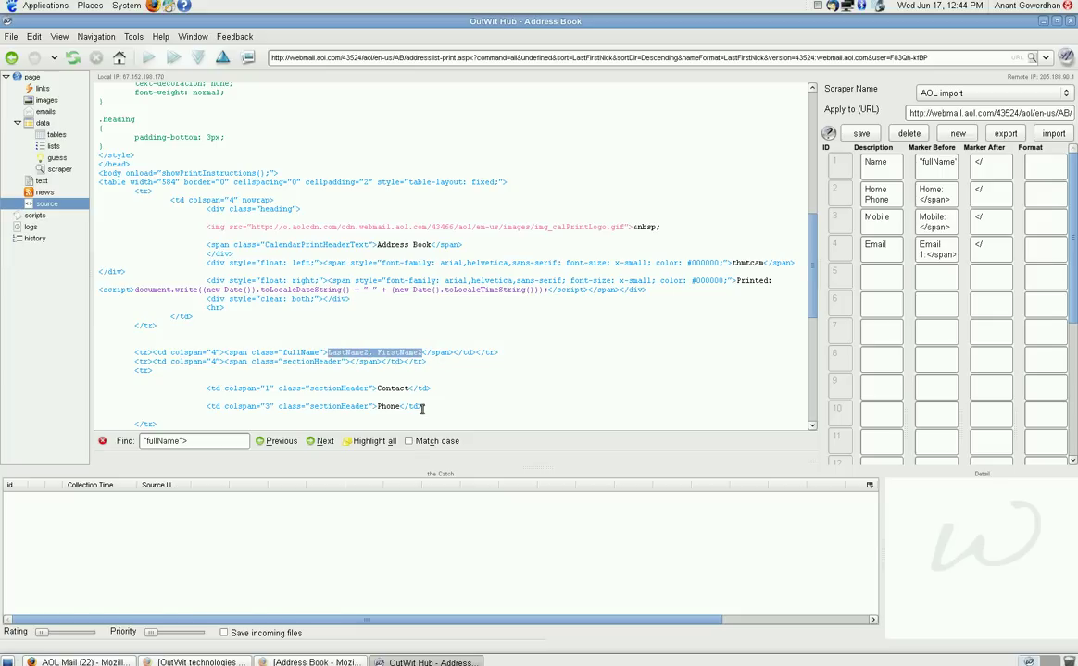
Step: Search the source for the Home Phone marker 'Home: </span>' and select it
{"action": "scroll", "coordinate": [448, 401], "scroll_direction": "down", "scroll_amount": 3}
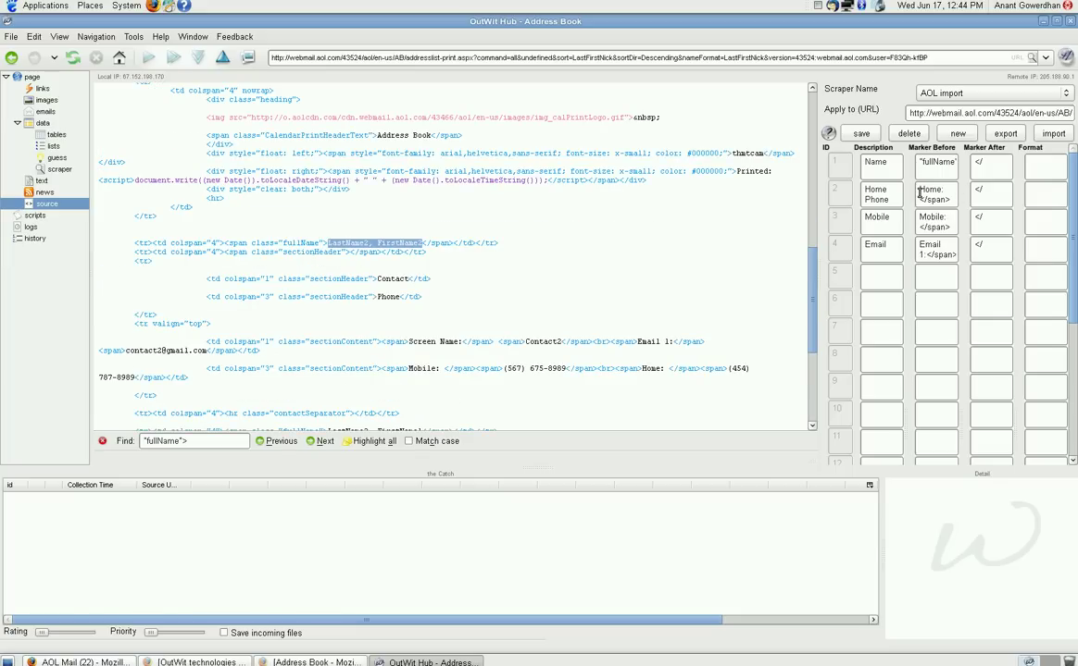
{"action": "left_click_drag", "start_coordinate": [919, 188], "coordinate": [972, 222]}
{"action": "key", "text": "ctrl+c"}
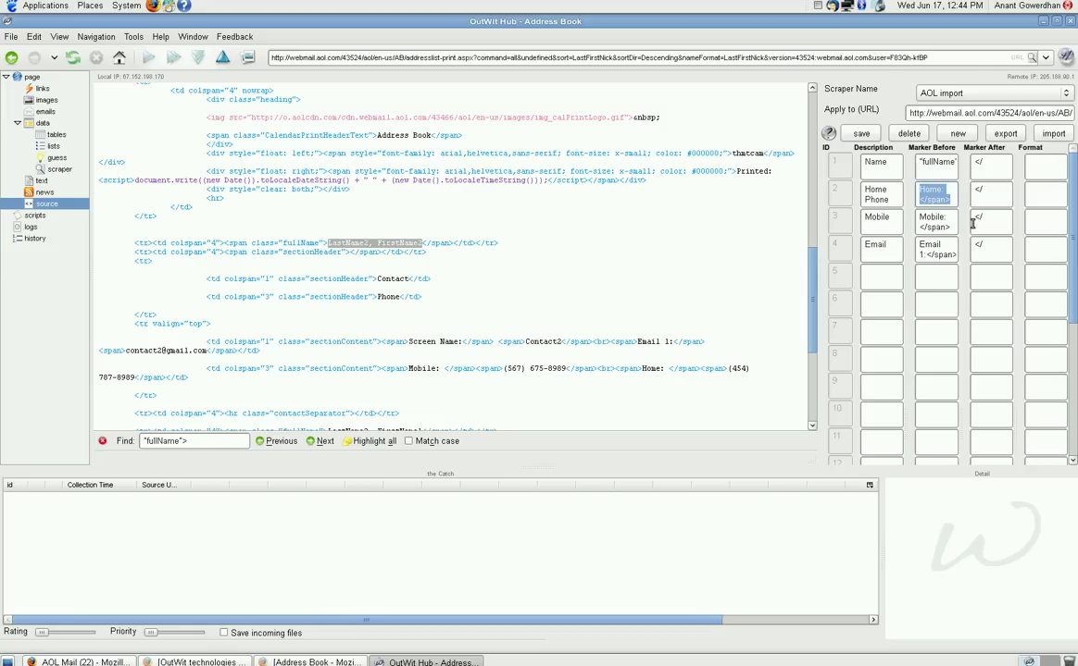
{"action": "left_click", "coordinate": [613, 313]}
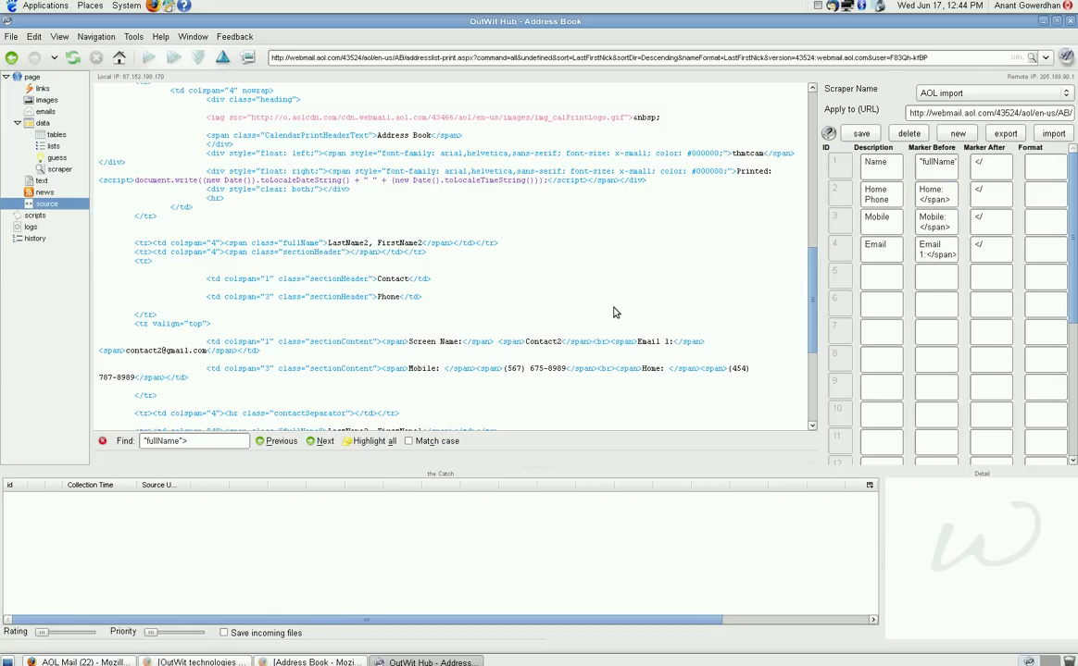
{"action": "key", "text": "ctrl+f"}
{"action": "key", "text": "ctrl+v"}
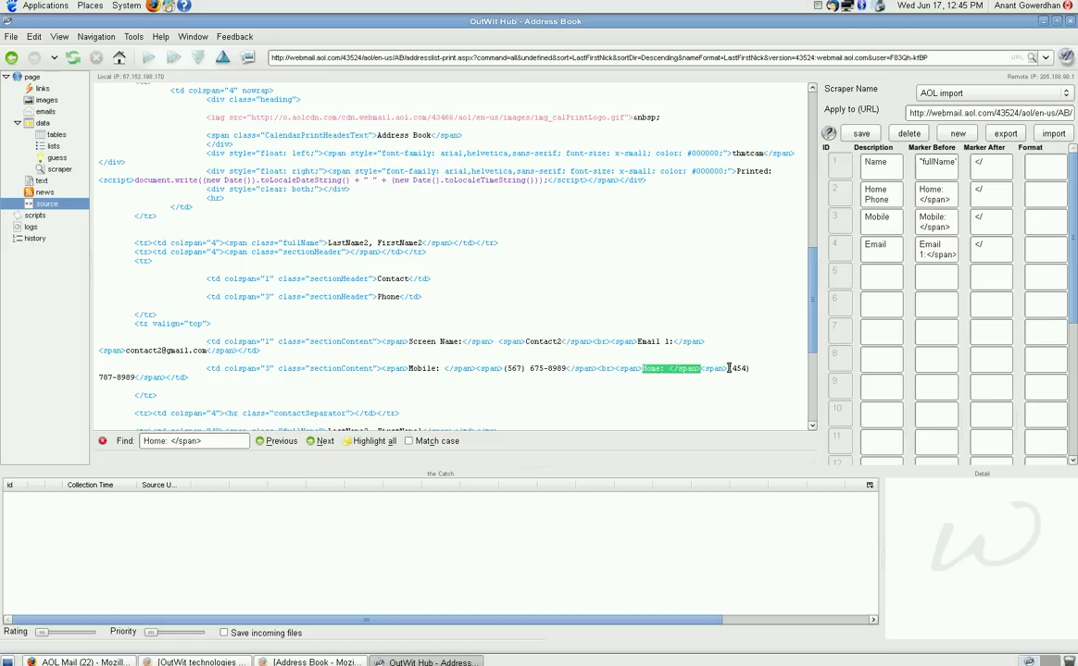
{"action": "left_click", "coordinate": [138, 378]}
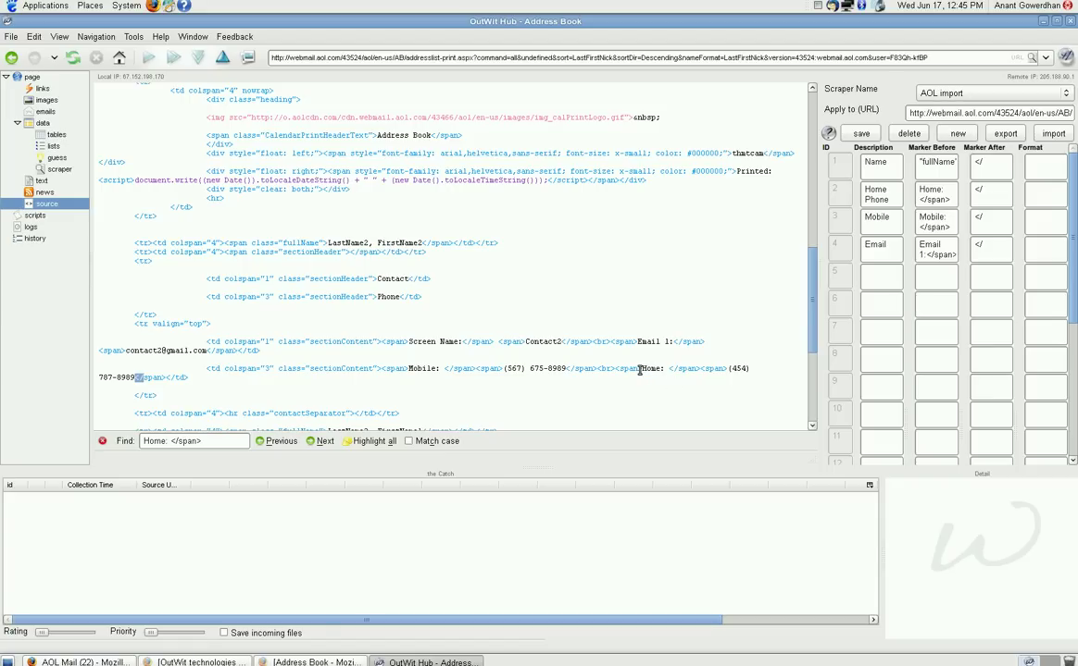
{"action": "left_click_drag", "start_coordinate": [642, 369], "coordinate": [697, 369]}
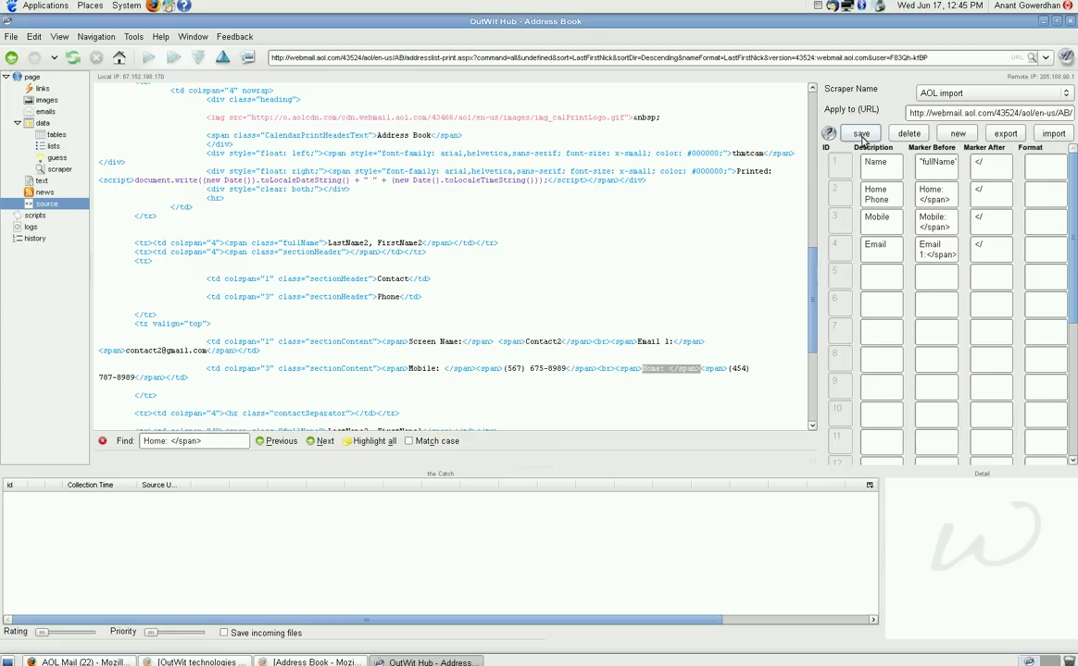
Step: Run the AOL import scraper by reloading the Address Book page and dismissing the print alert
{"action": "left_click", "coordinate": [45, 171]}
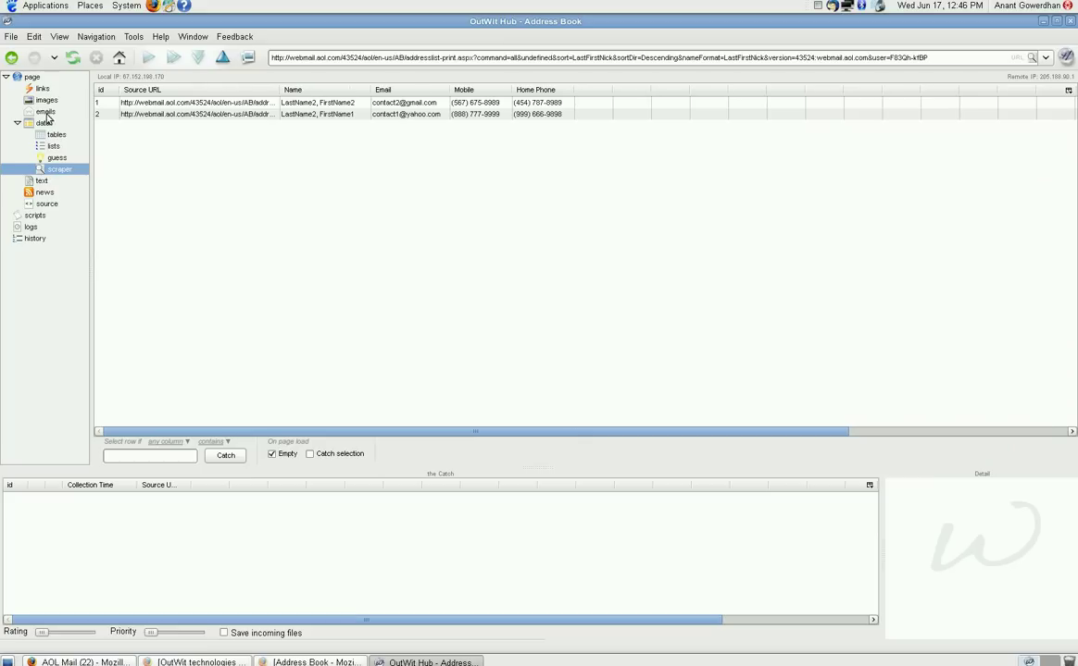
{"action": "left_click", "coordinate": [78, 60]}
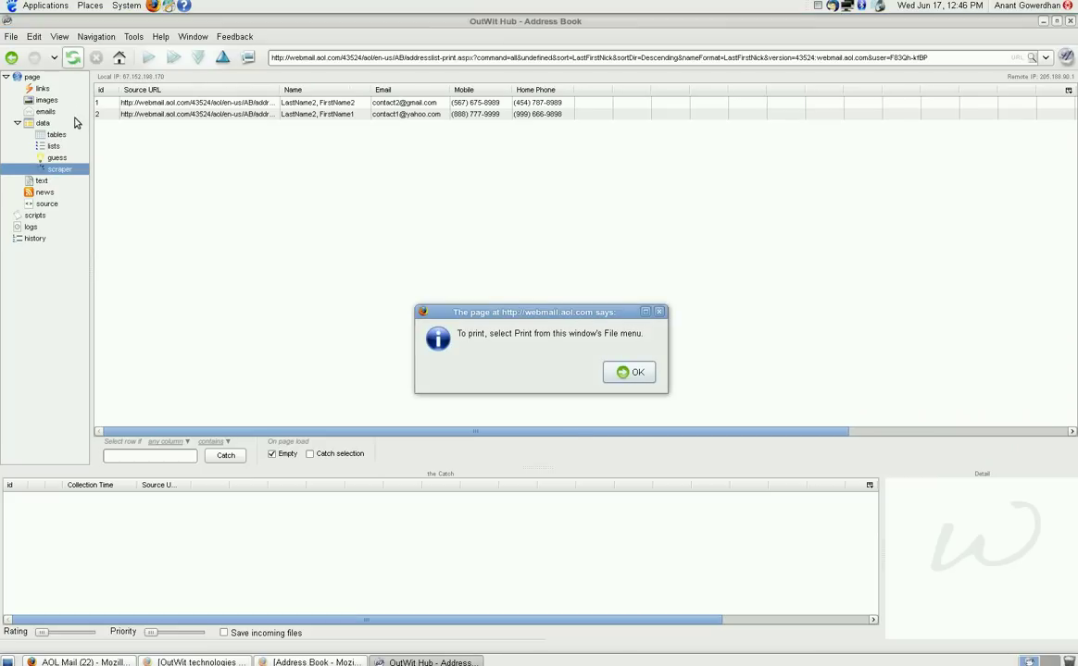
{"action": "left_click", "coordinate": [624, 372]}
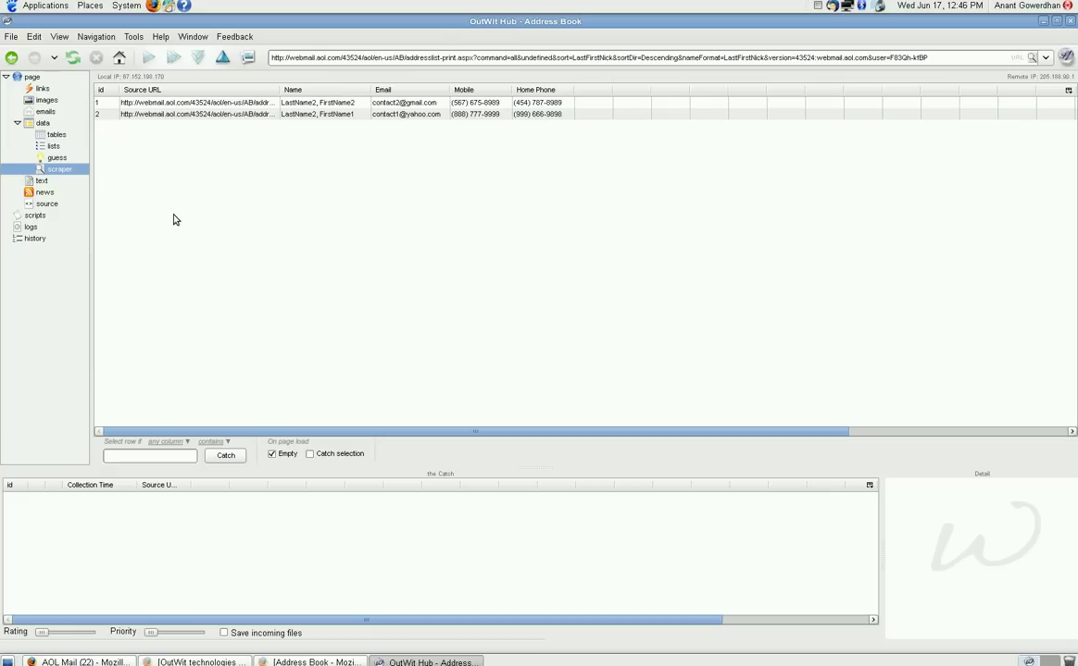
Step: Select both scraped contact rows and add them to the Catch
{"action": "left_click", "coordinate": [183, 104]}
{"action": "left_click", "coordinate": [183, 114], "text": "shift"}
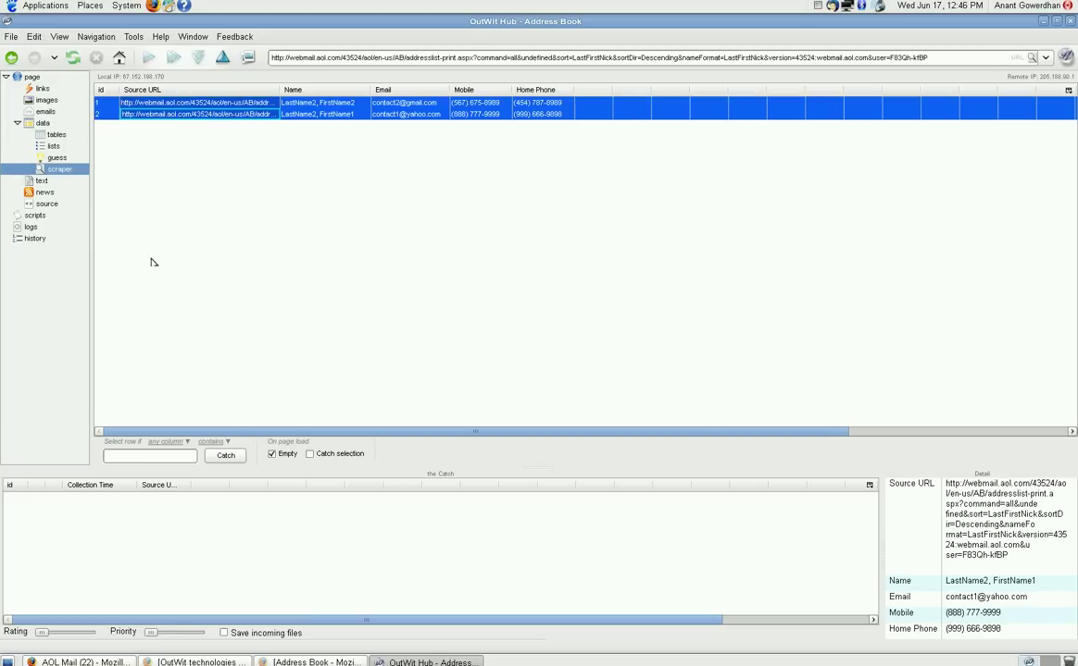
{"action": "left_click", "coordinate": [223, 456]}
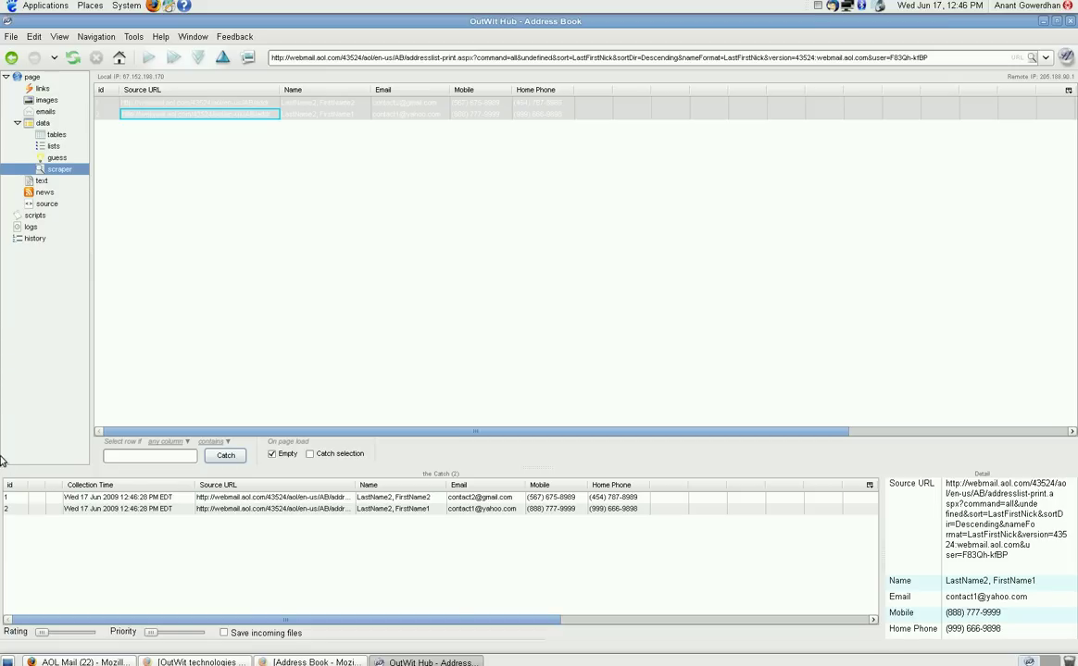
Step: Export the Catch as CSV to outwitData.csv on the Desktop, then minimise OutWit Hub and Firefox
{"action": "left_click", "coordinate": [9, 36]}
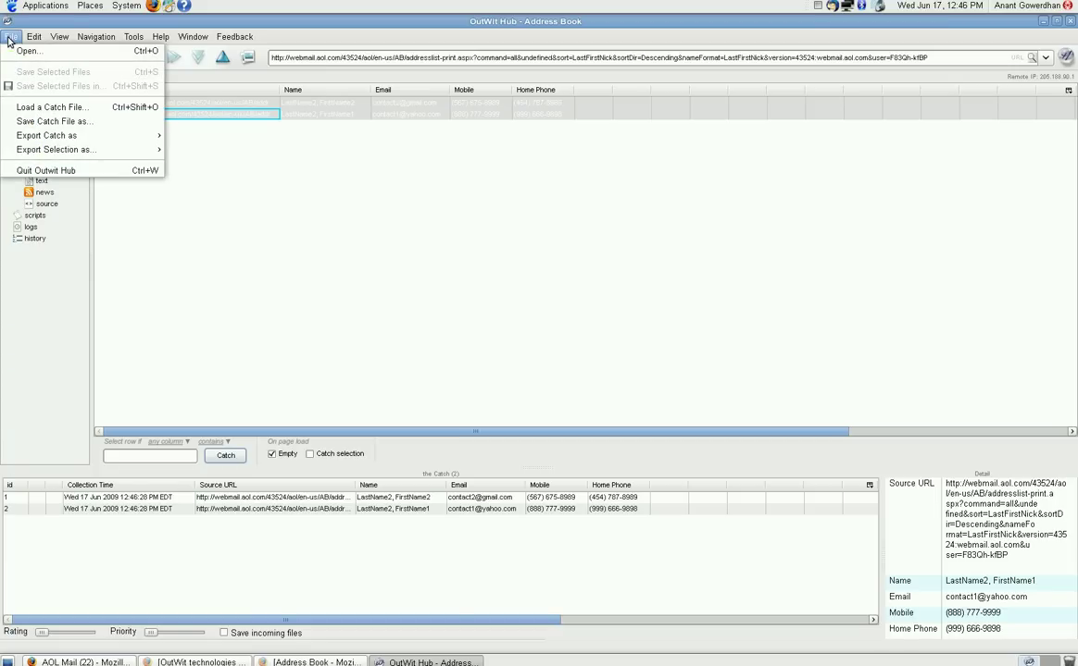
{"action": "mouse_move", "coordinate": [41, 139]}
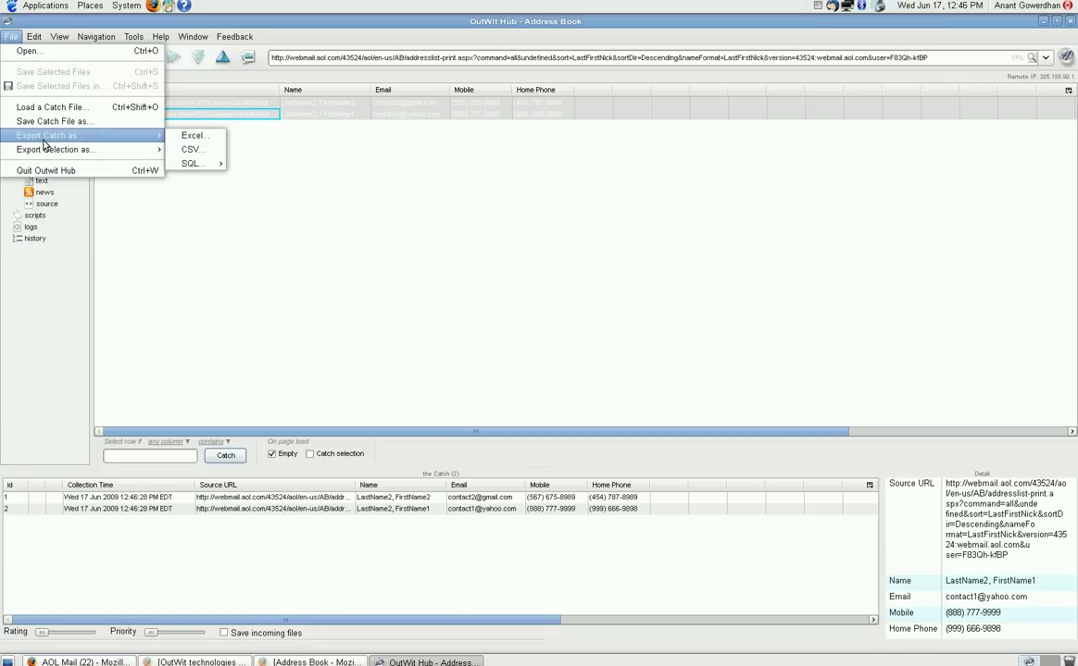
{"action": "left_click", "coordinate": [189, 152]}
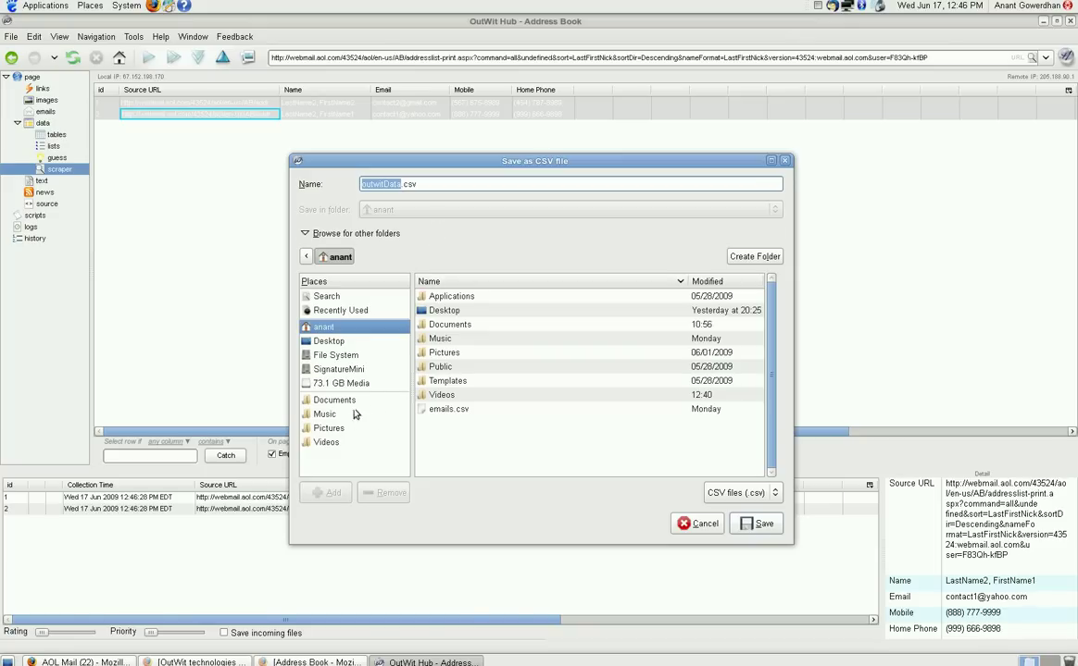
{"action": "left_click", "coordinate": [753, 530]}
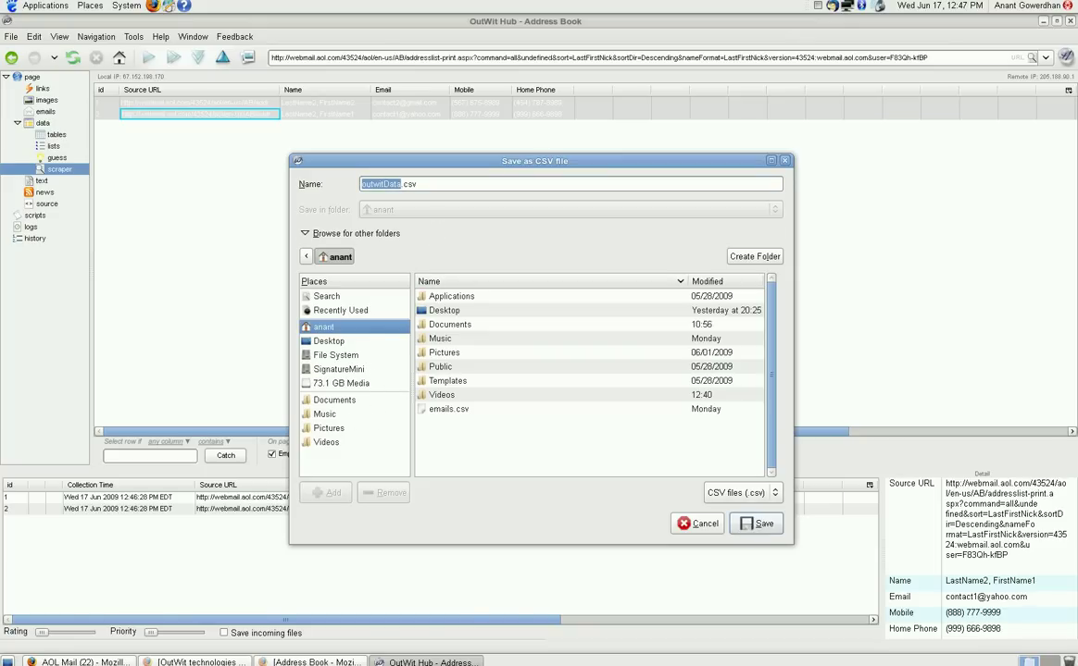
{"action": "left_click", "coordinate": [345, 343]}
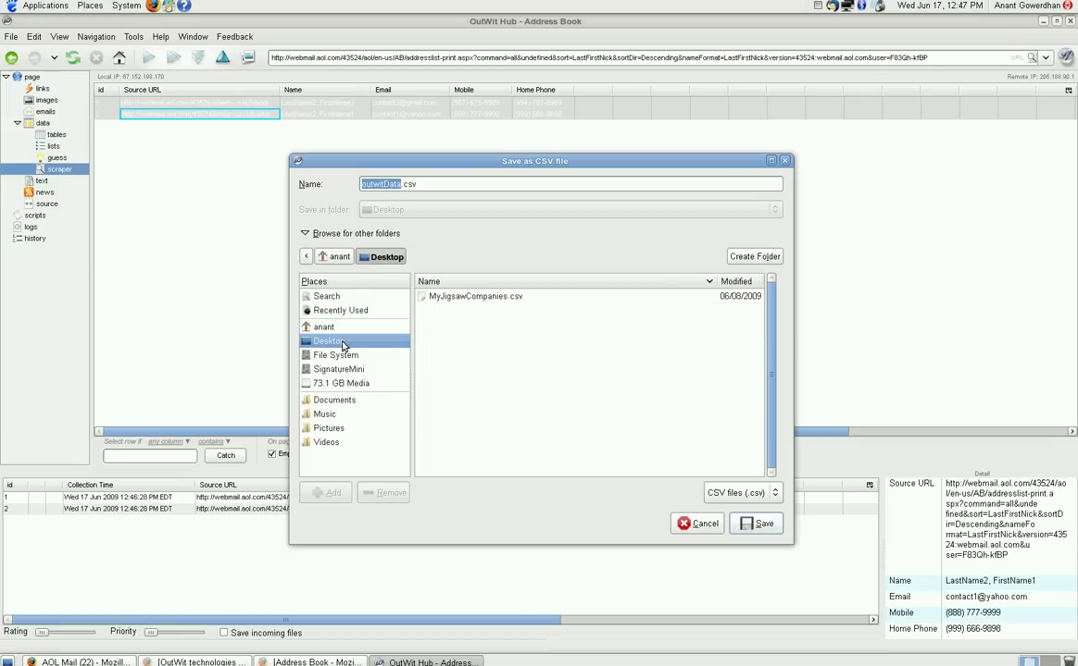
{"action": "left_click", "coordinate": [745, 530]}
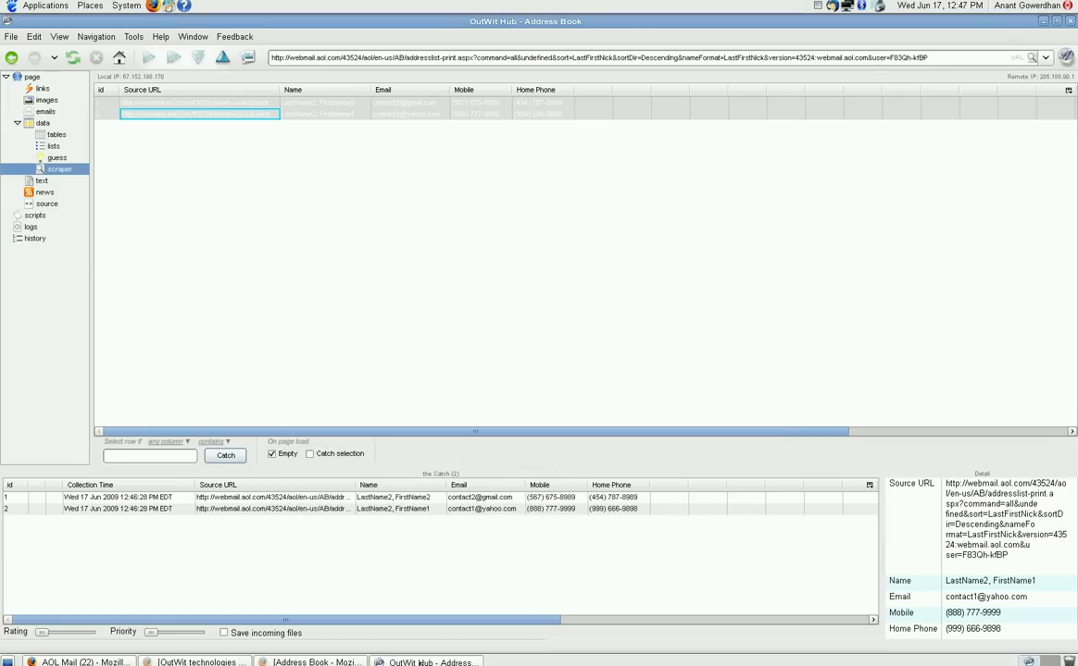
{"action": "left_click", "coordinate": [420, 663]}
{"action": "left_click", "coordinate": [95, 663]}
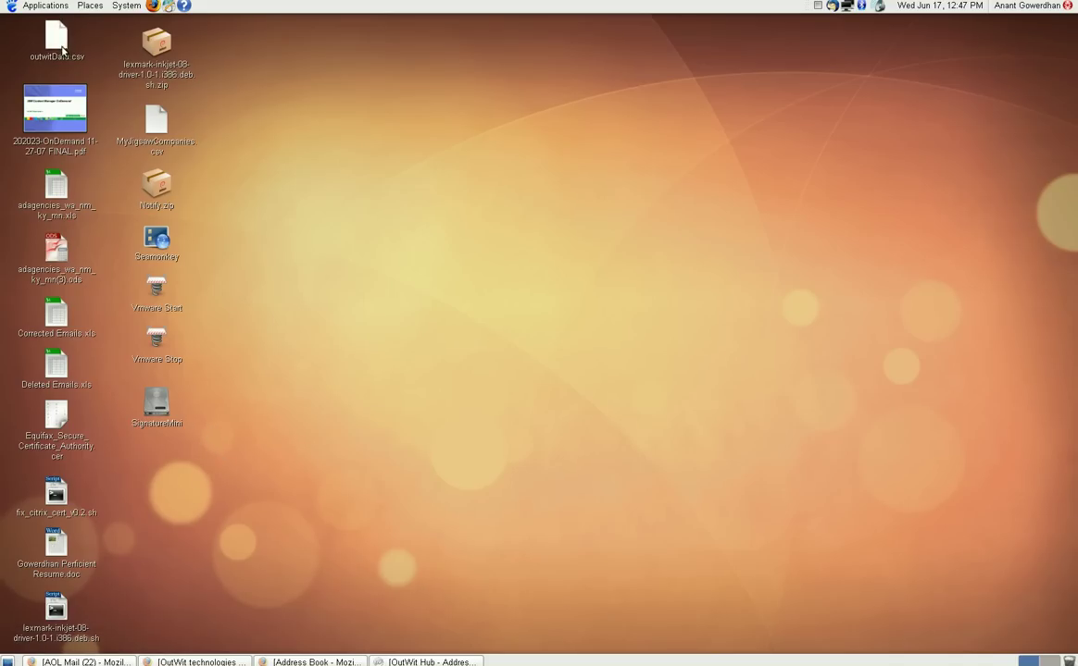
Step: Open outwitData.csv from the desktop with OpenOffice.org Spreadsheet
{"action": "right_click", "coordinate": [66, 49]}
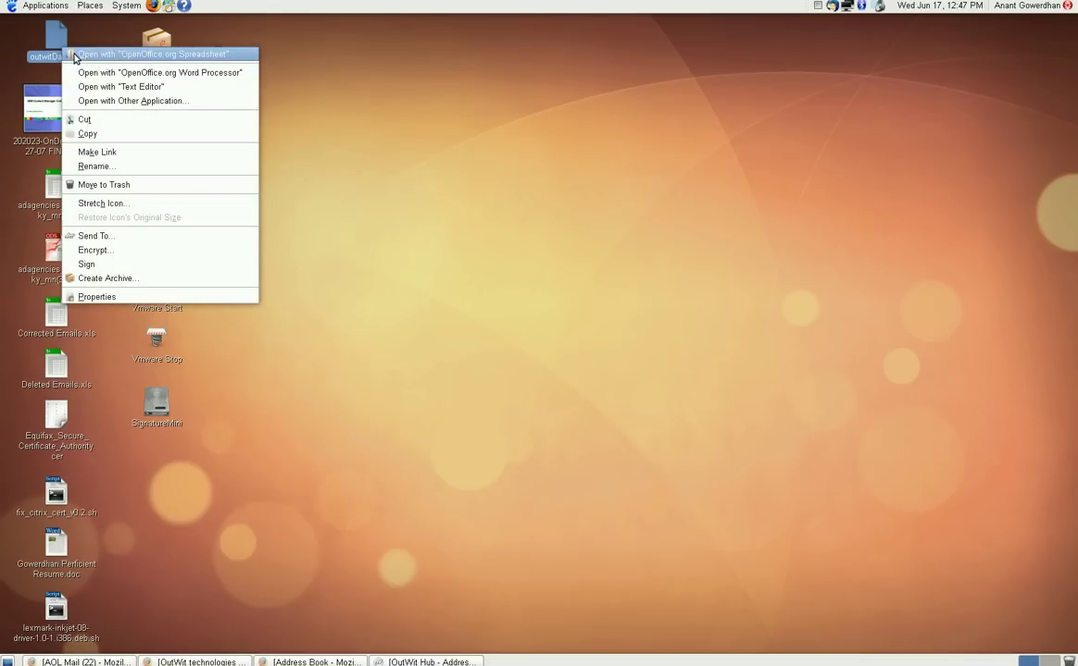
{"action": "left_click", "coordinate": [76, 56]}
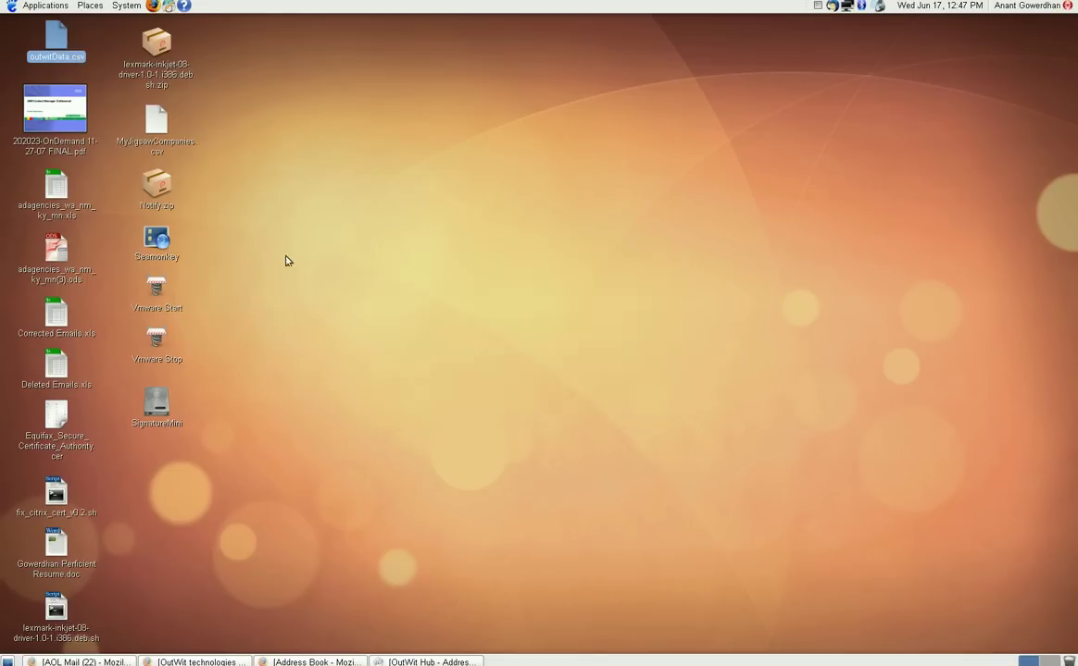
Step: Import outwitData.csv with the first five preview columns hidden, keeping Name, Email, Mobile and Home Phone
{"action": "left_click", "coordinate": [357, 382]}
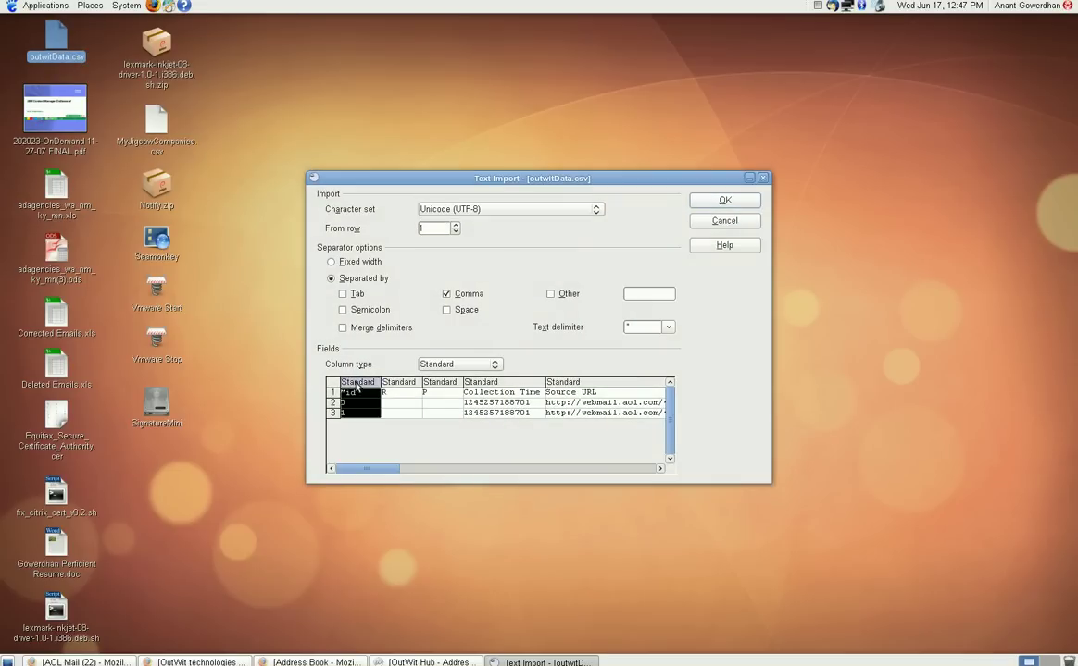
{"action": "left_click", "coordinate": [579, 382], "text": "shift"}
{"action": "right_click", "coordinate": [579, 382]}
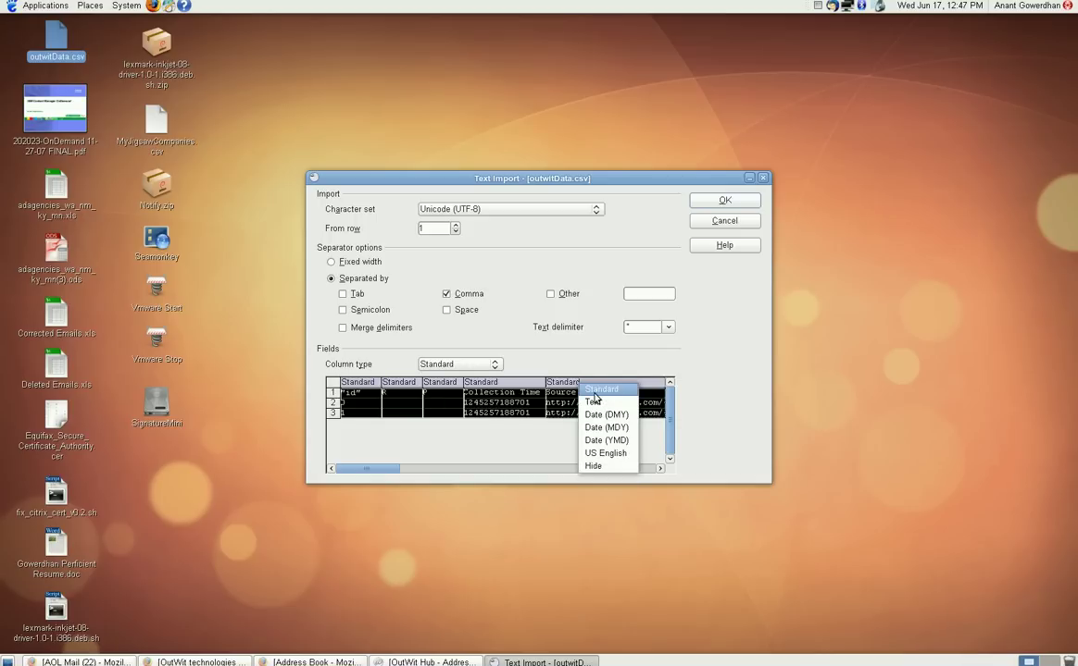
{"action": "left_click", "coordinate": [597, 468]}
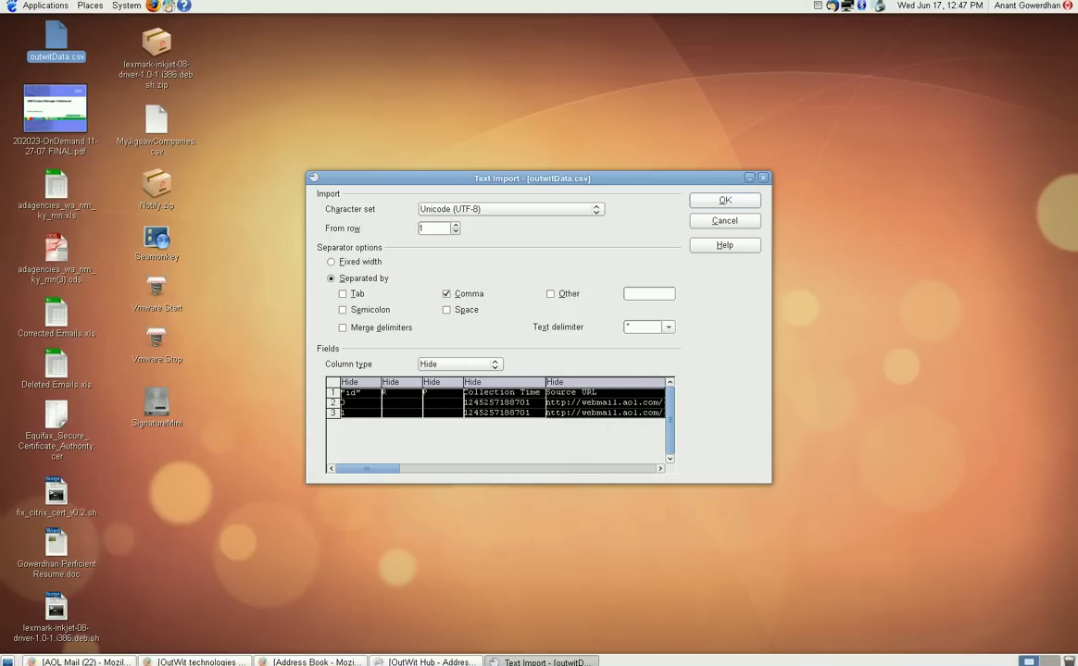
{"action": "left_click", "coordinate": [734, 201]}
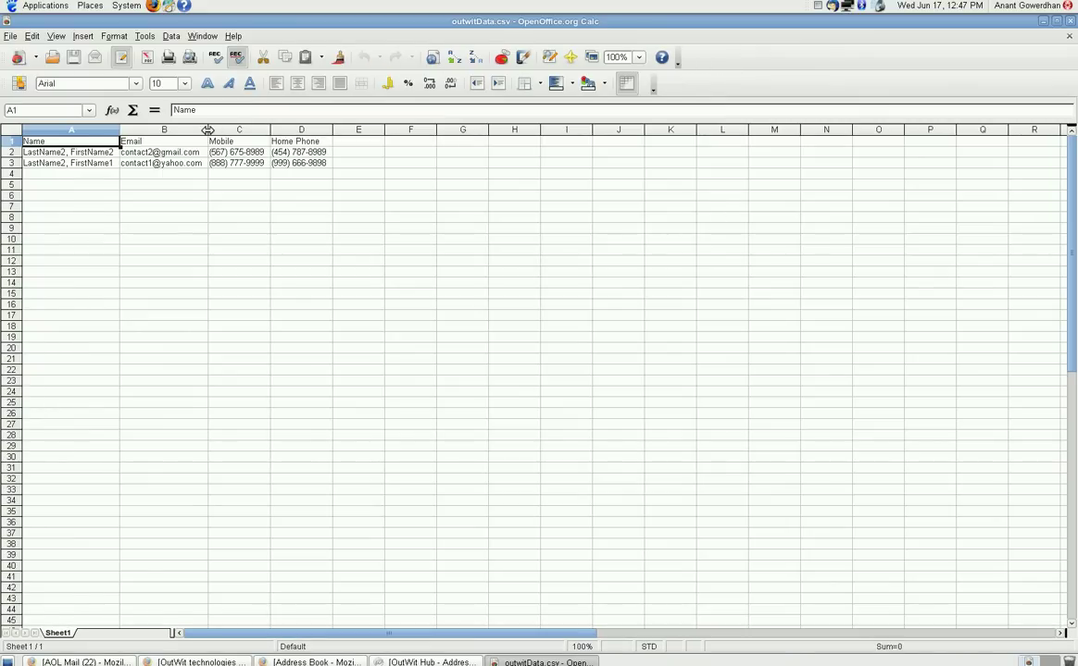
Step: Widen column B for the email addresses and column A for the full names
{"action": "left_click_drag", "start_coordinate": [209, 129], "coordinate": [223, 130]}
{"action": "left_click_drag", "start_coordinate": [120, 129], "coordinate": [138, 130]}
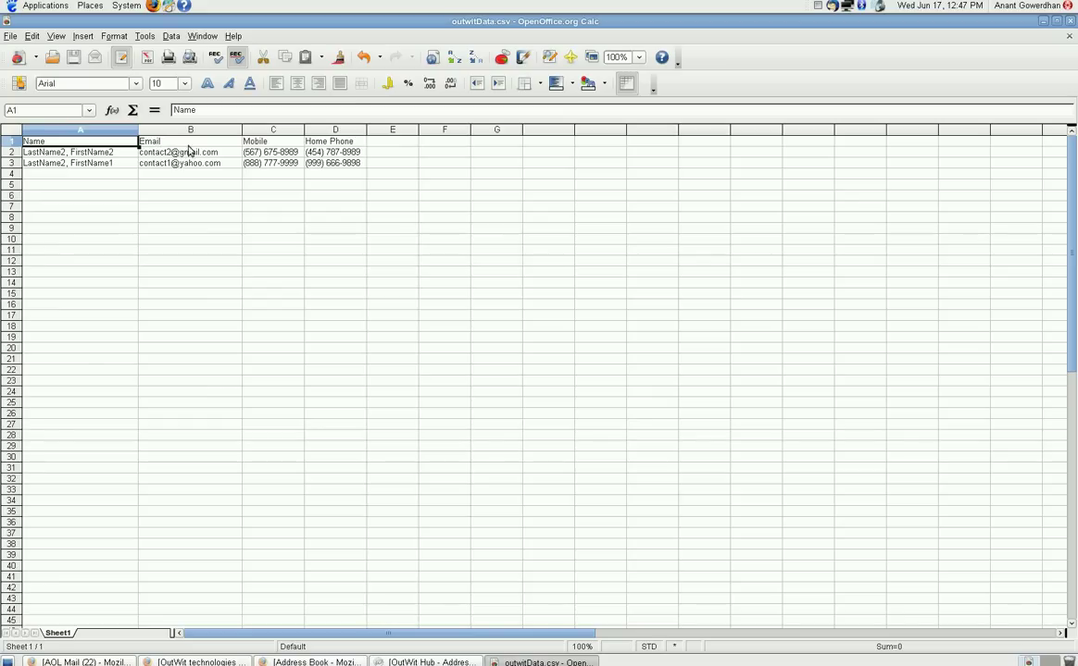